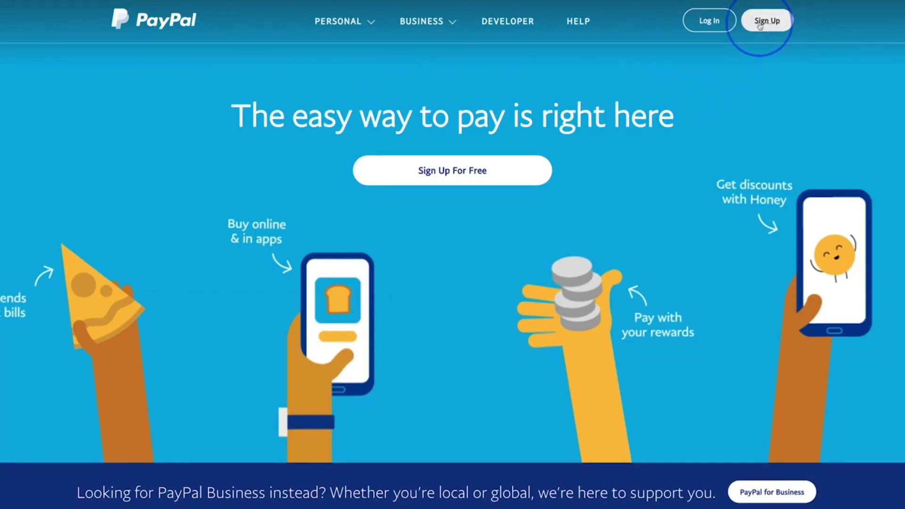
Step: Begin a new PayPal sign-up and move down the form to the address and phone details page
left_click(759, 22)
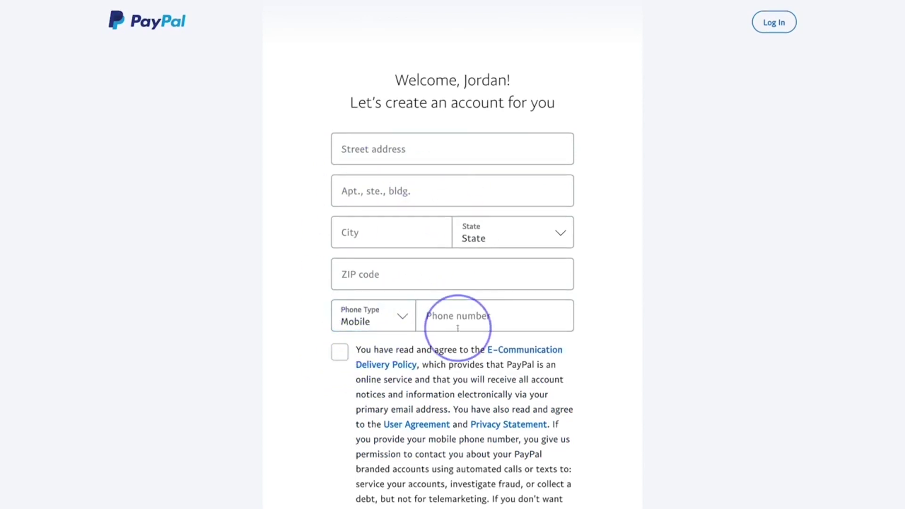
scroll(457, 329, "down", 3)
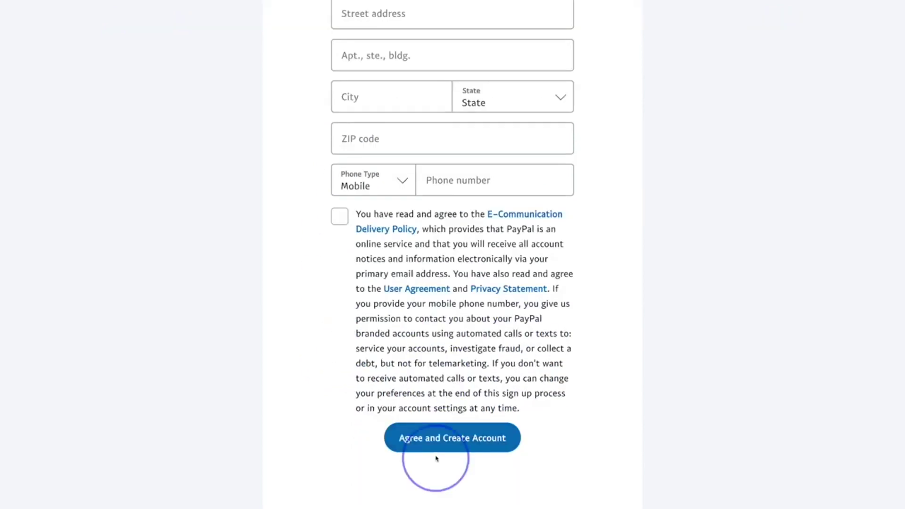
Step: Agree to the terms to create the account, then start entering a debit or credit card number
left_click(493, 451)
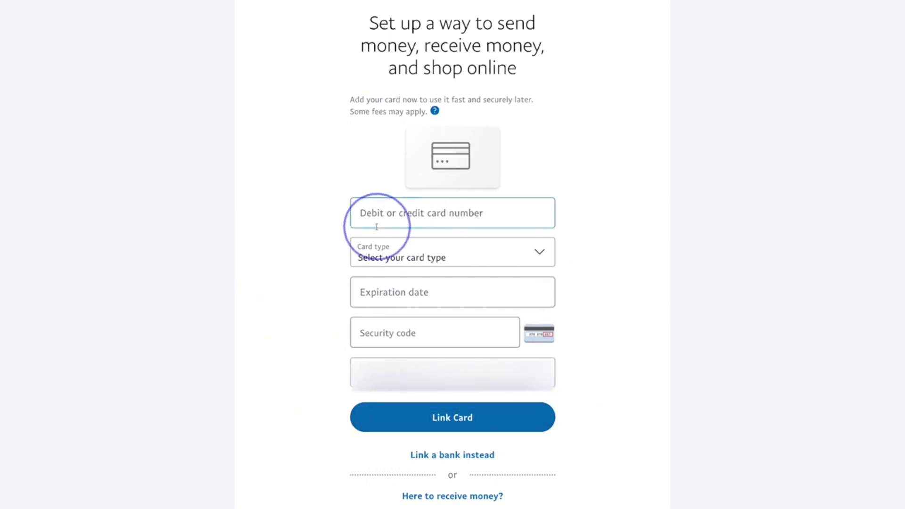
left_click(462, 221)
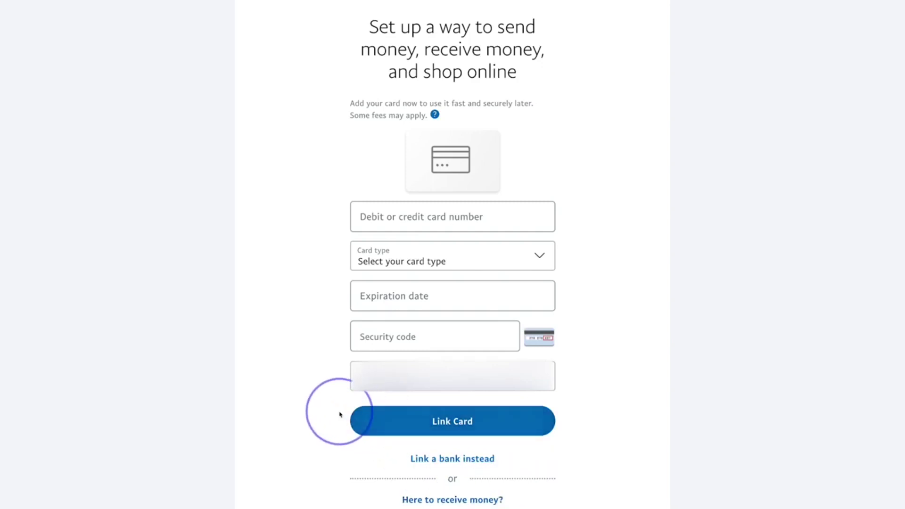
scroll(377, 452, "down", 1)
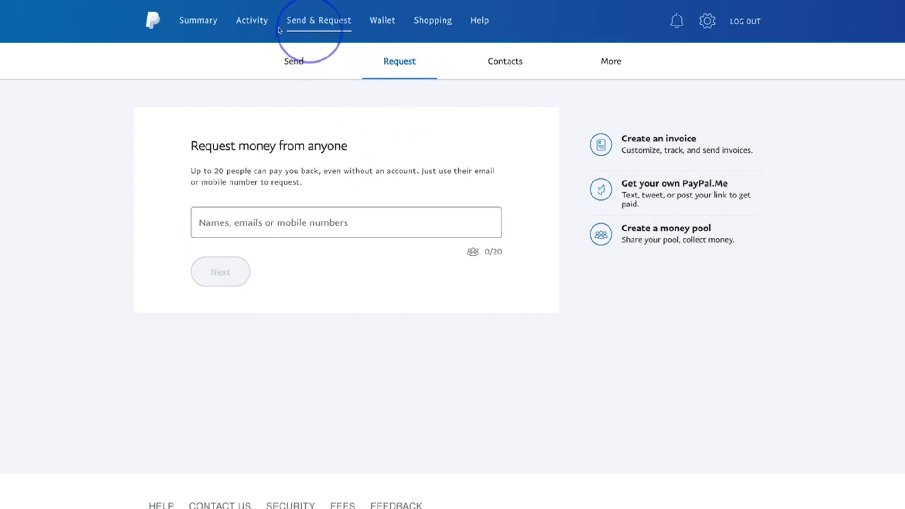
Step: Return to the Summary page showing the $1,995.78 balance and recent activity
left_click(160, 24)
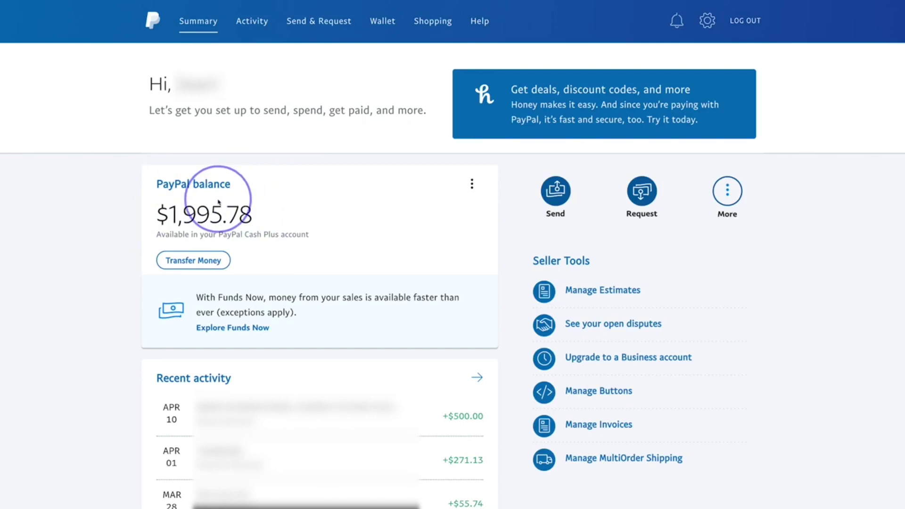
left_click(471, 187)
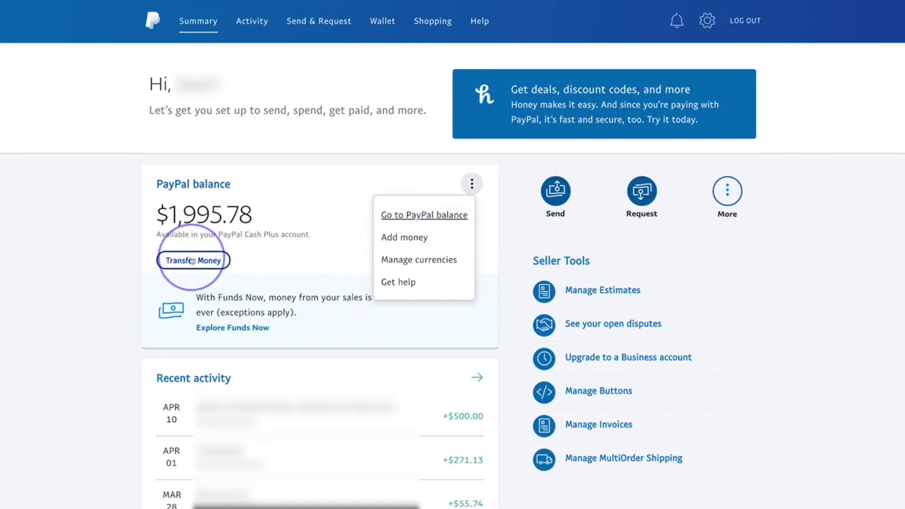
left_click(404, 245)
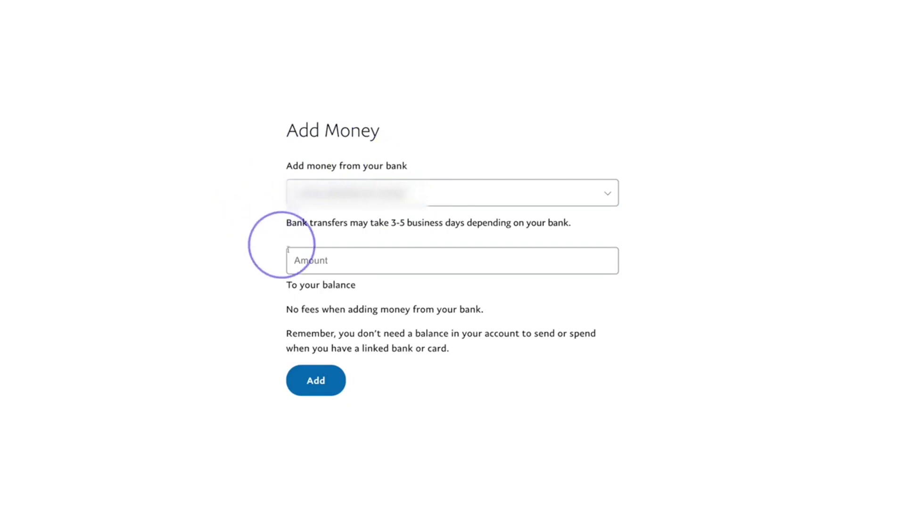
left_click(307, 259)
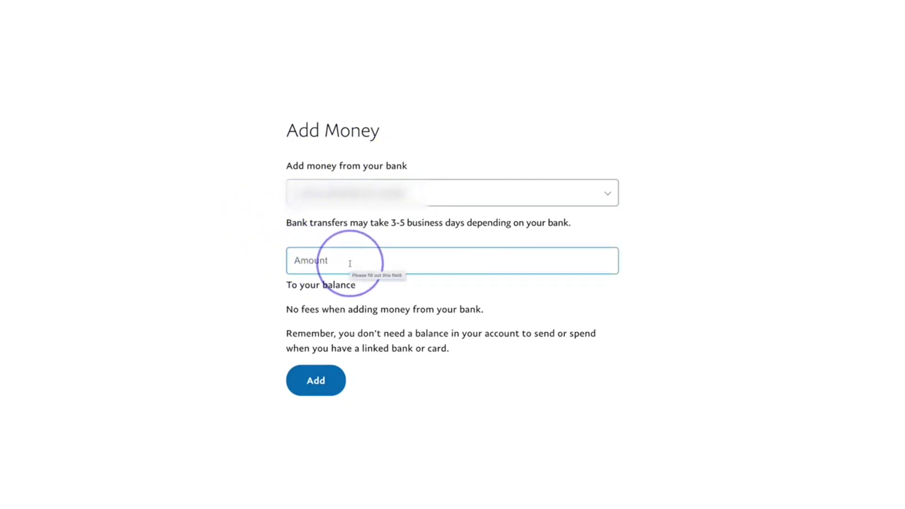
left_click(304, 312)
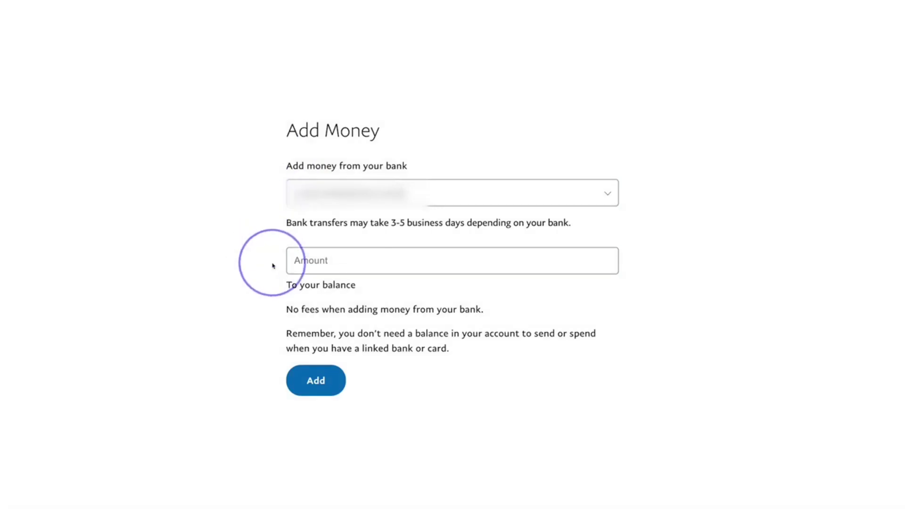
left_click(287, 268)
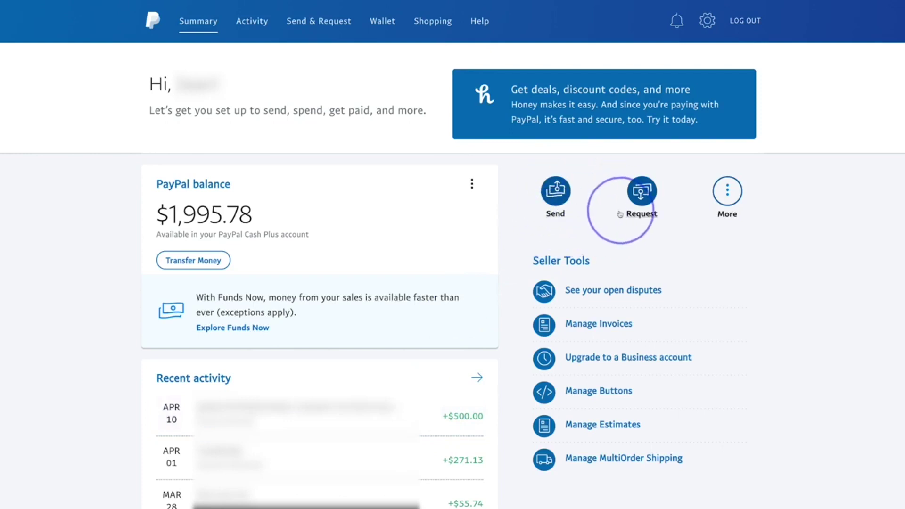
Step: Glance at the extra money actions, then view the Wallet with its $1,995.78 balance
left_click(726, 193)
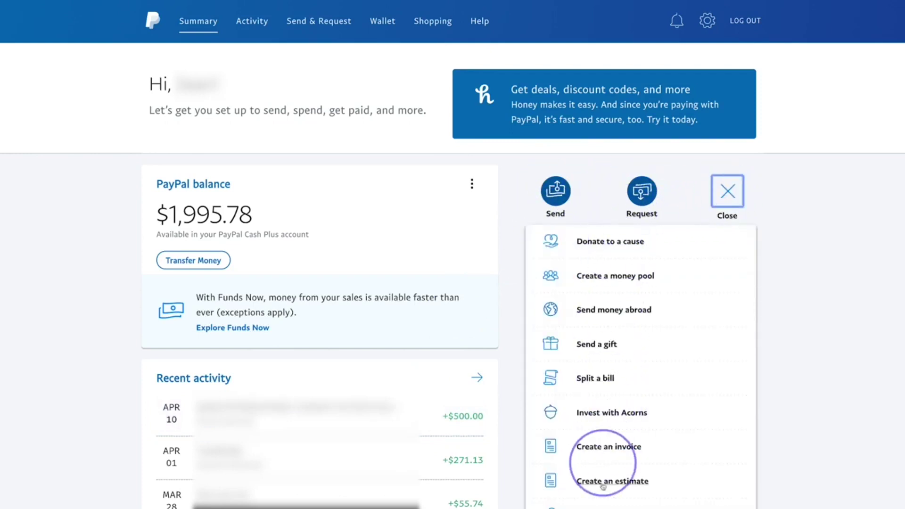
left_click(795, 463)
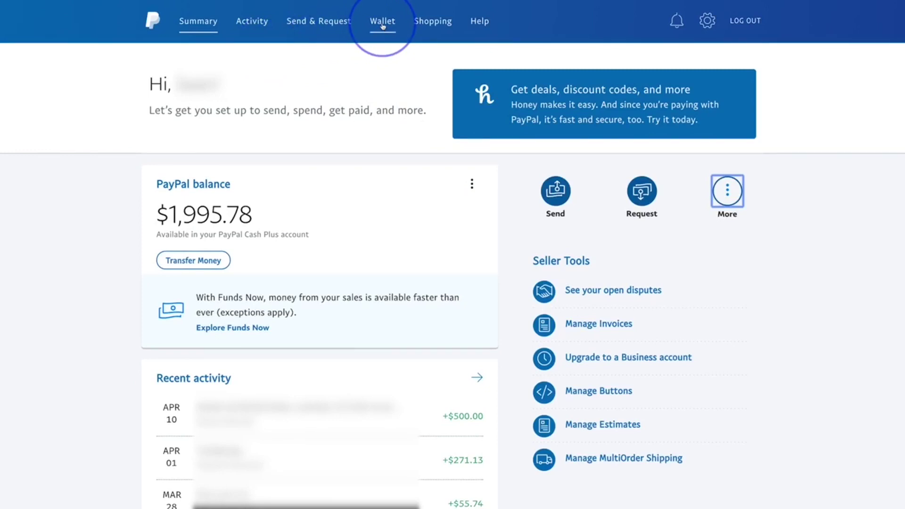
left_click(382, 23)
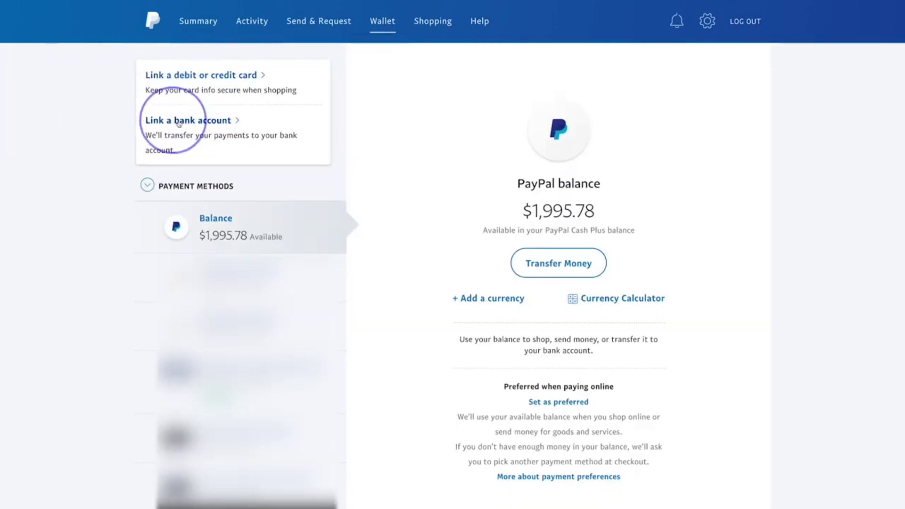
scroll(195, 124, "down", 1)
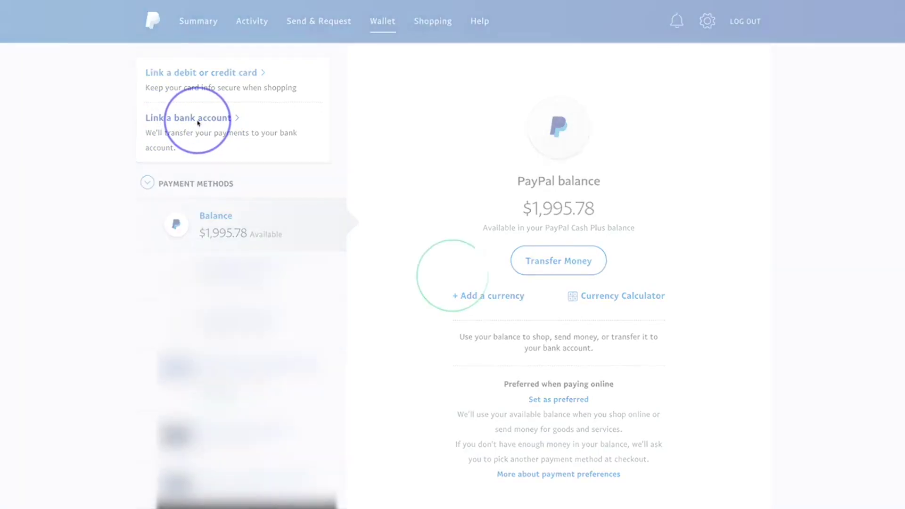
left_click(198, 122)
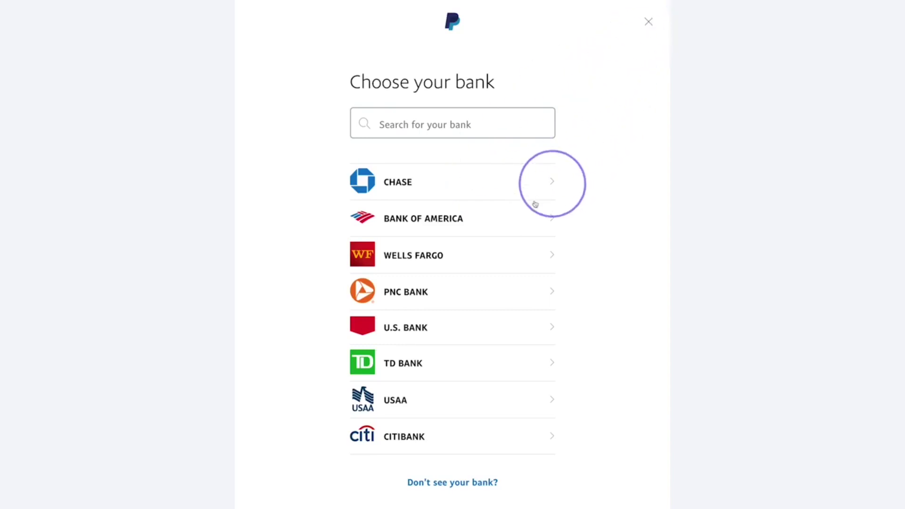
left_click(649, 22)
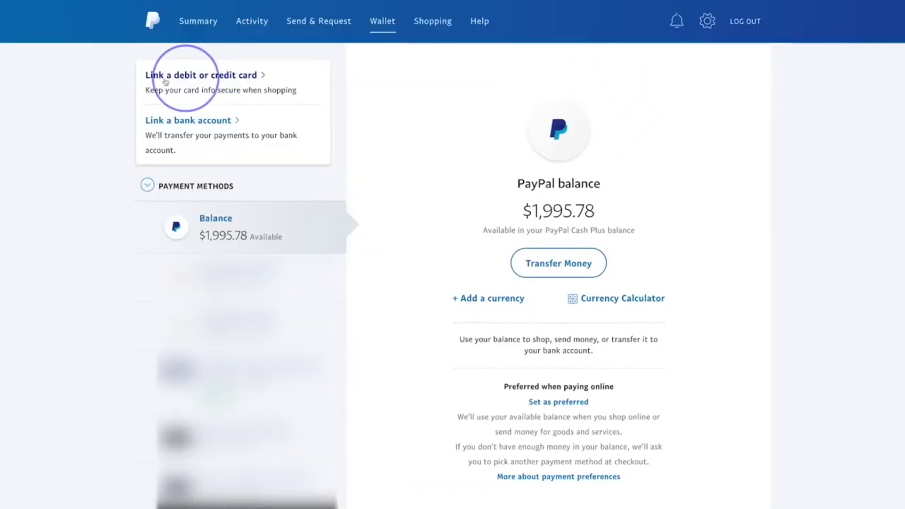
left_click(191, 77)
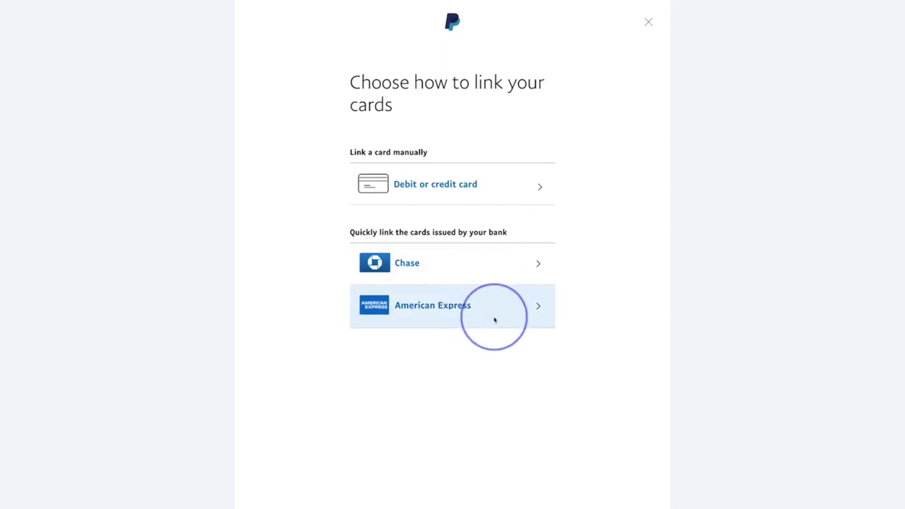
left_click(450, 187)
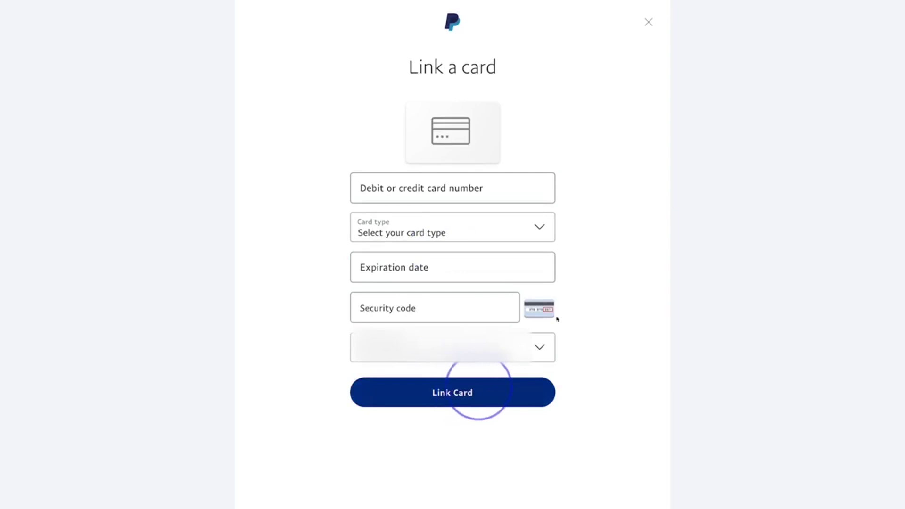
left_click(648, 25)
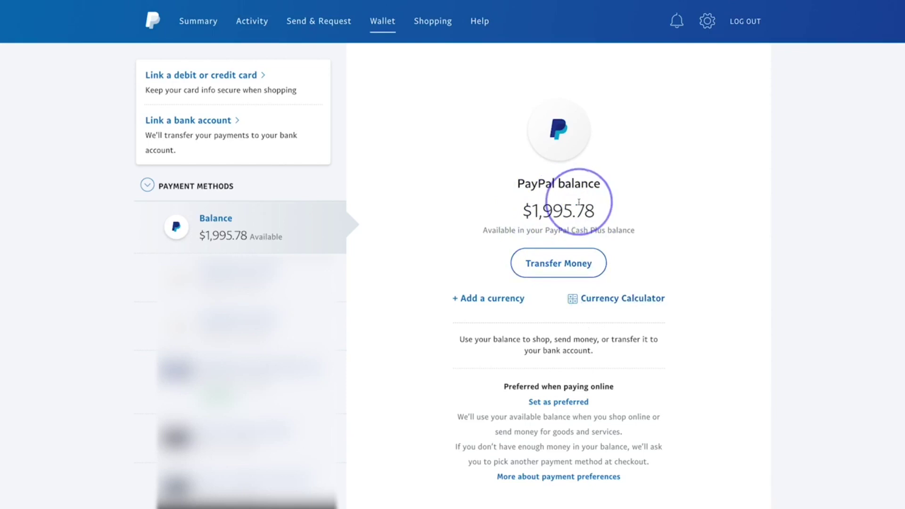
left_click(559, 262)
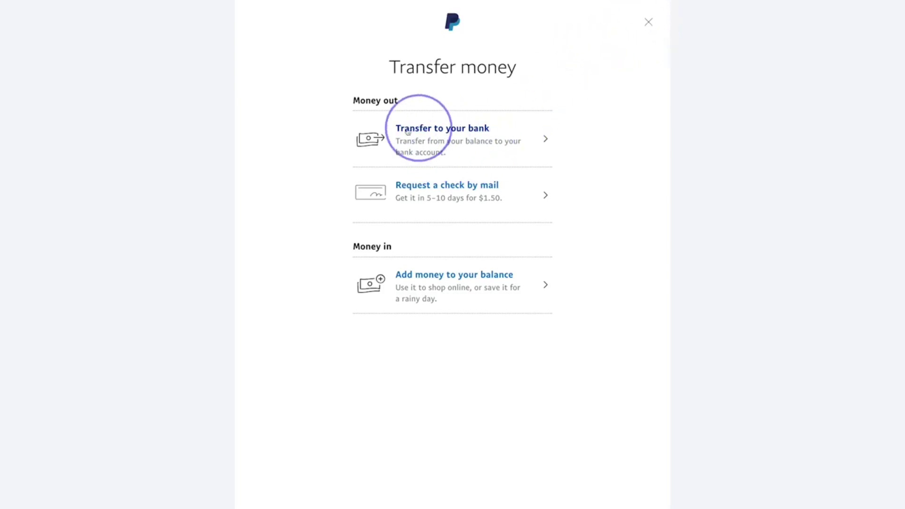
left_click(648, 23)
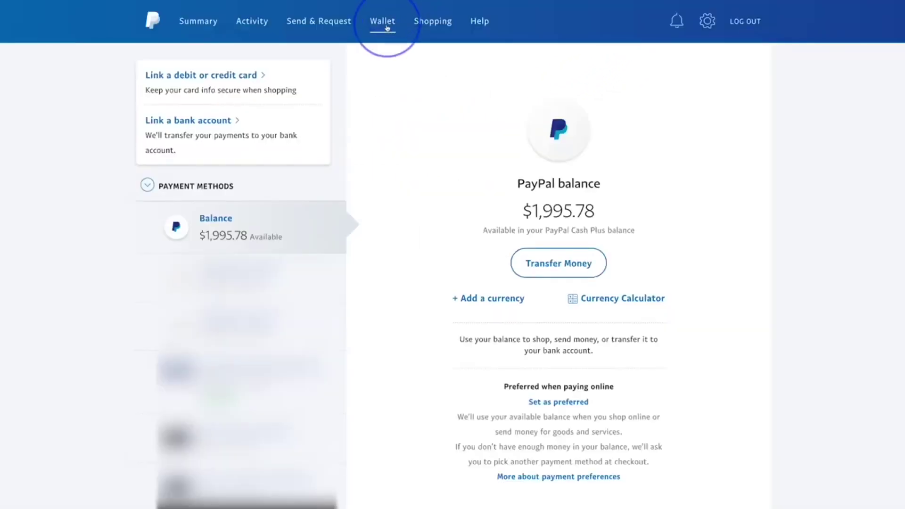
Step: On the Send money page, paste the recipient's contact details into the recipient field
left_click(318, 30)
left_click(232, 196)
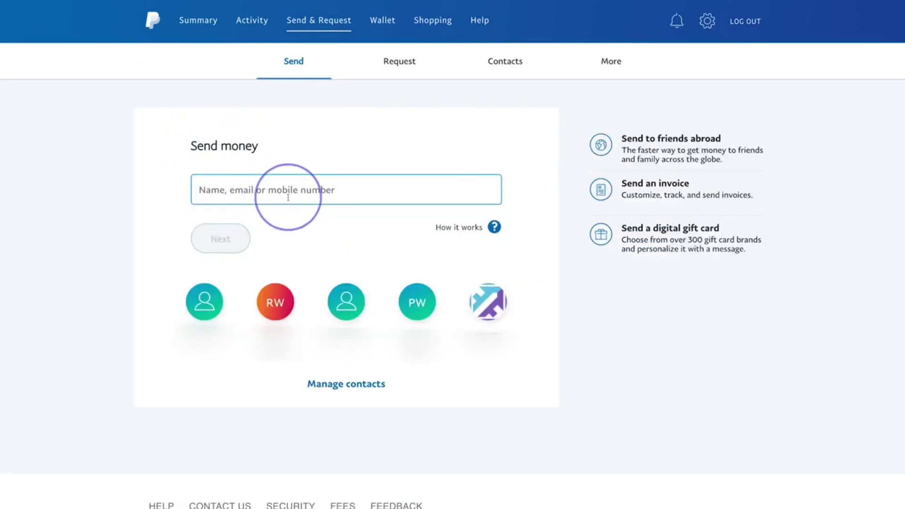
key("Tab")
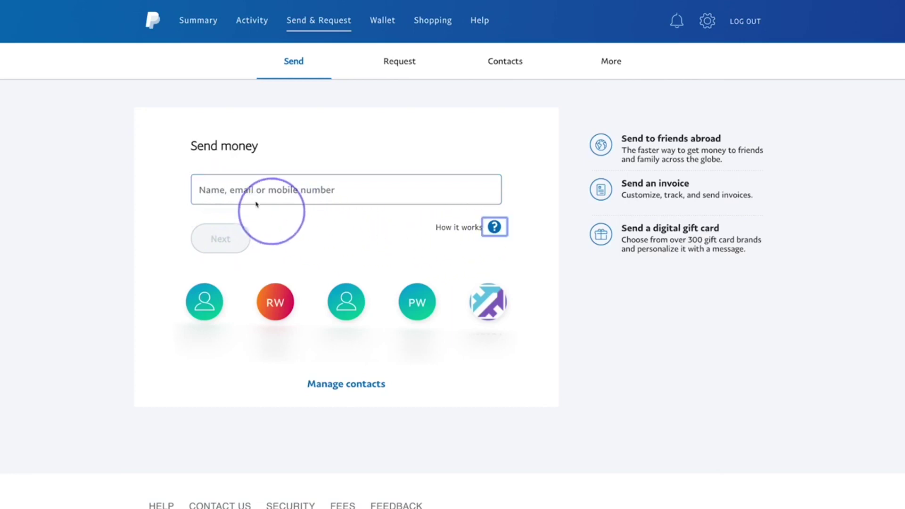
left_click(256, 203)
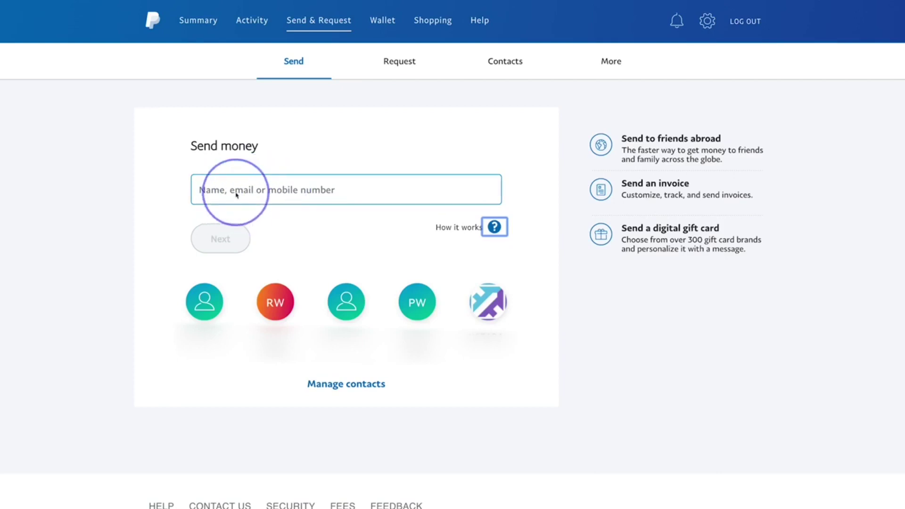
left_click(570, 188)
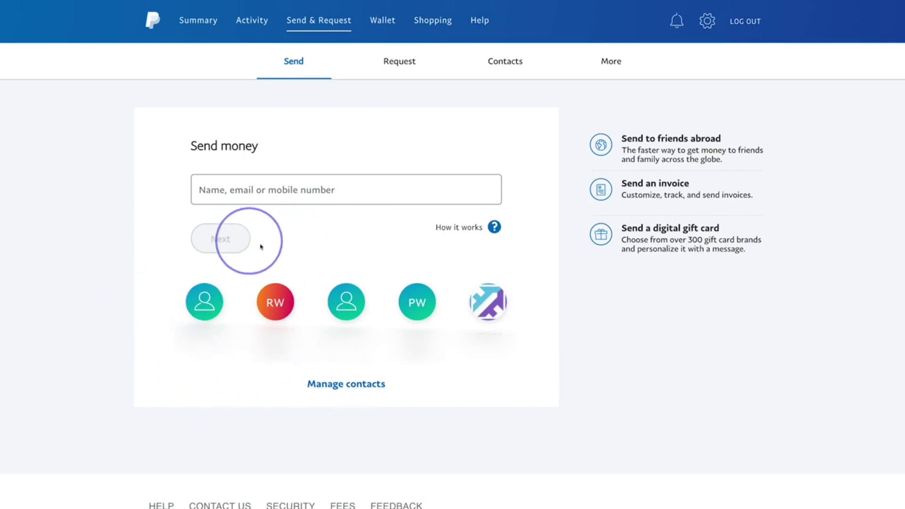
left_click(238, 200)
key("ctrl+v")
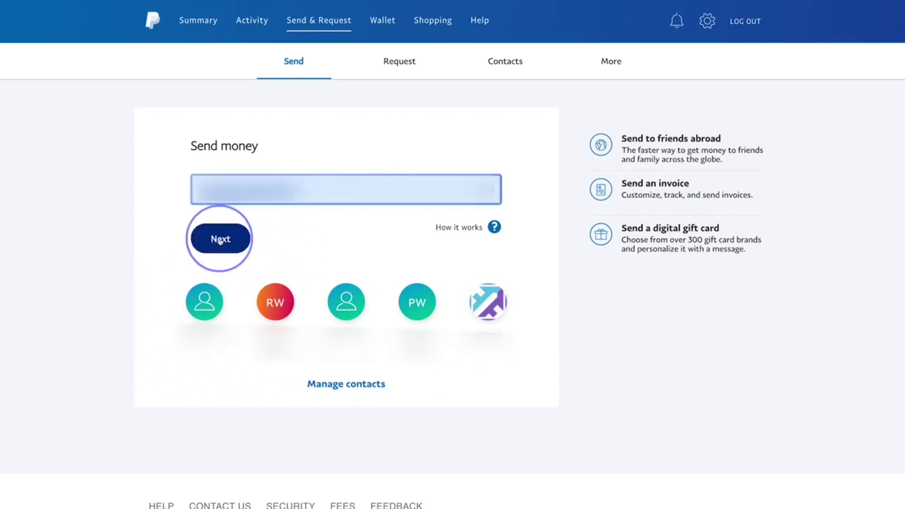
Step: Enter a payment amount of $100.00 for the recipient, keeping USD as the currency
left_click(220, 240)
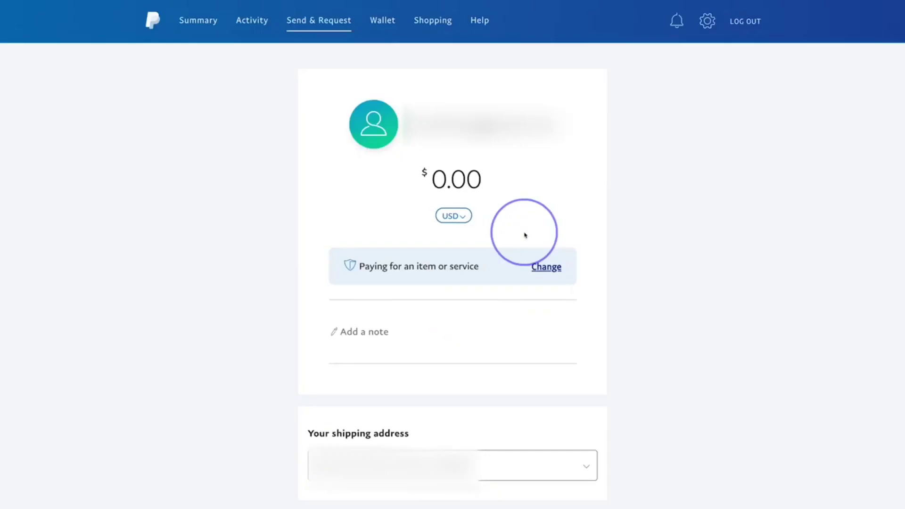
left_click(459, 191)
type("10000")
left_click(461, 217)
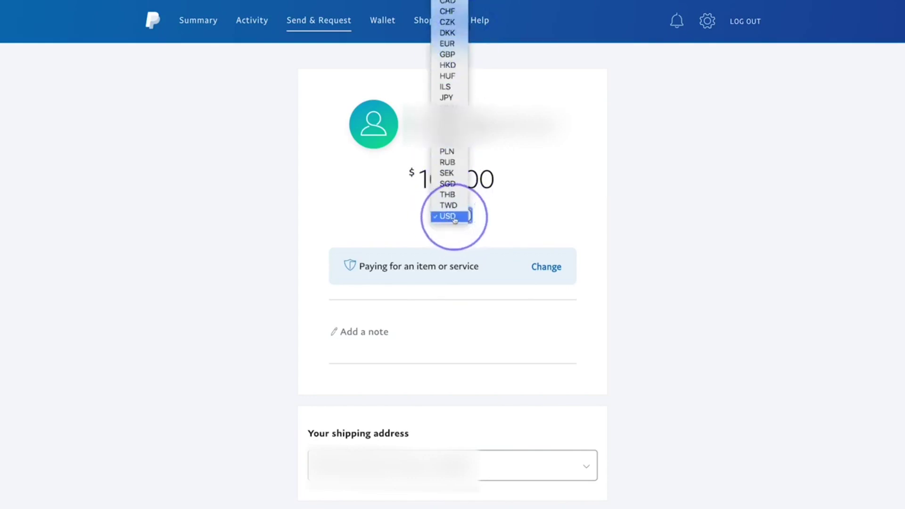
left_click(490, 216)
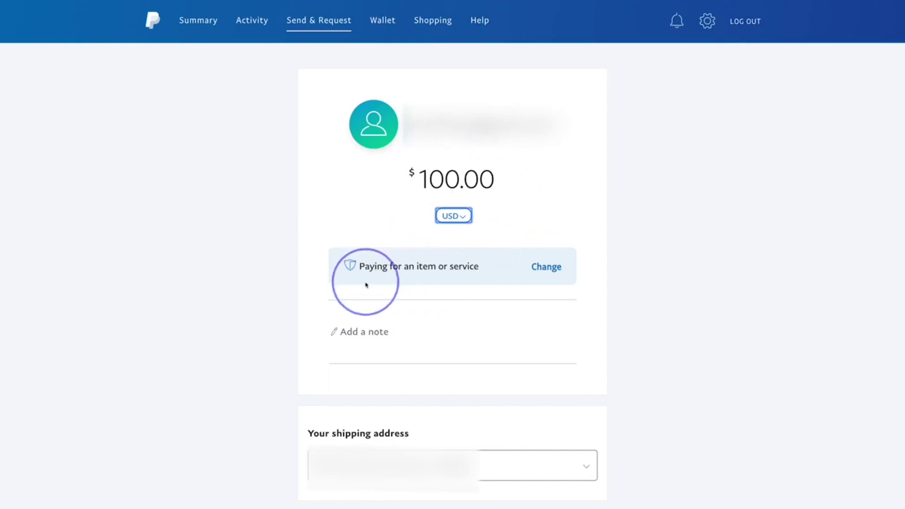
Step: Change the payment purpose to Sending to a friend, then review the purpose options again
left_click(553, 271)
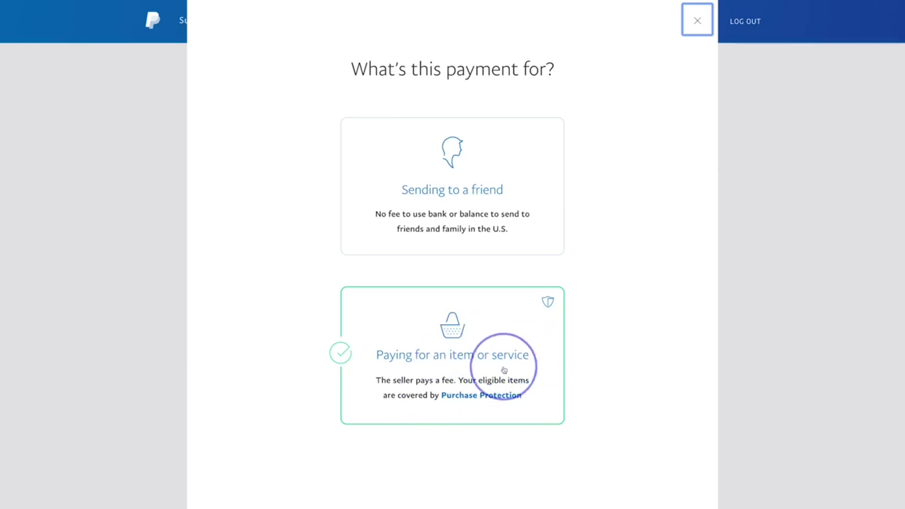
left_click(449, 238)
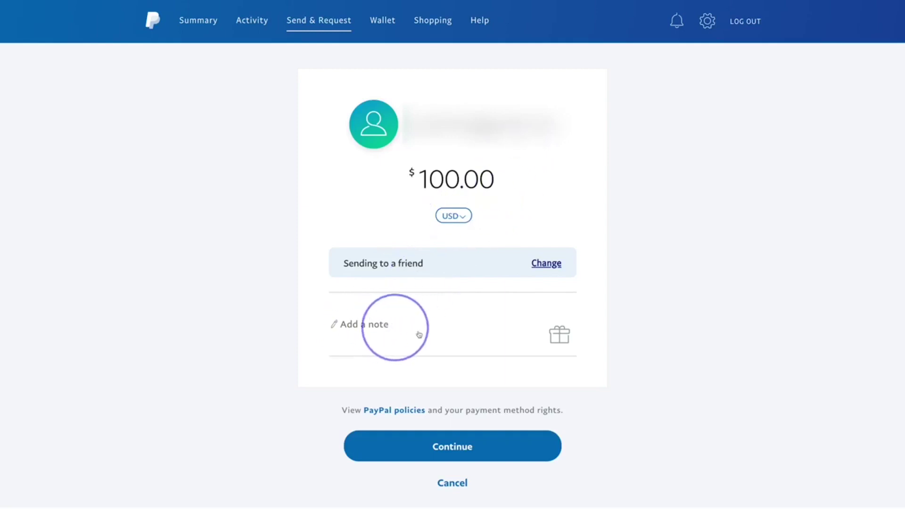
mouse_move(555, 341)
left_click(546, 263)
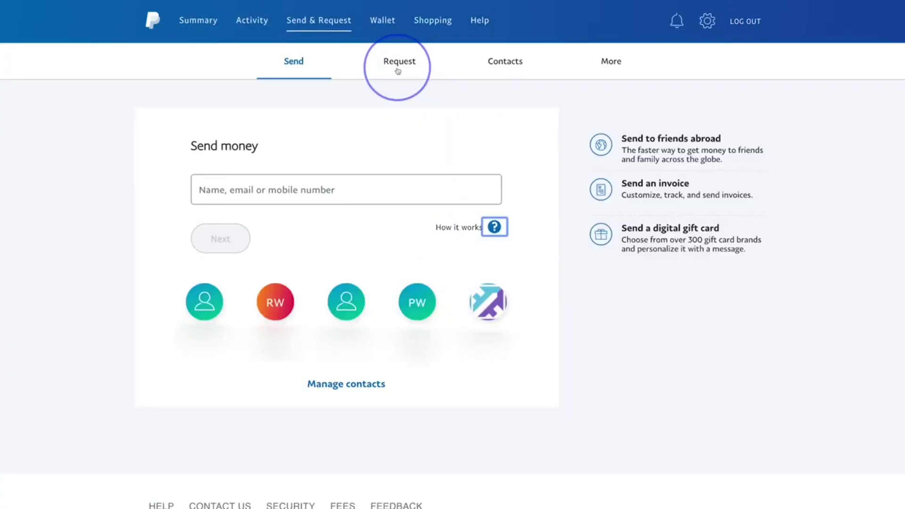
Step: Switch to Request and enter a $10.00 request amount, keeping USD as the currency
left_click(398, 71)
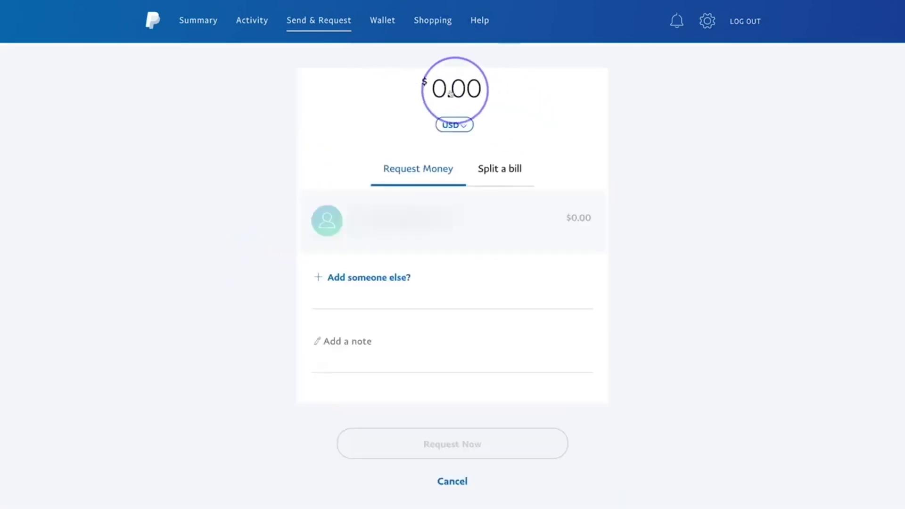
type("10")
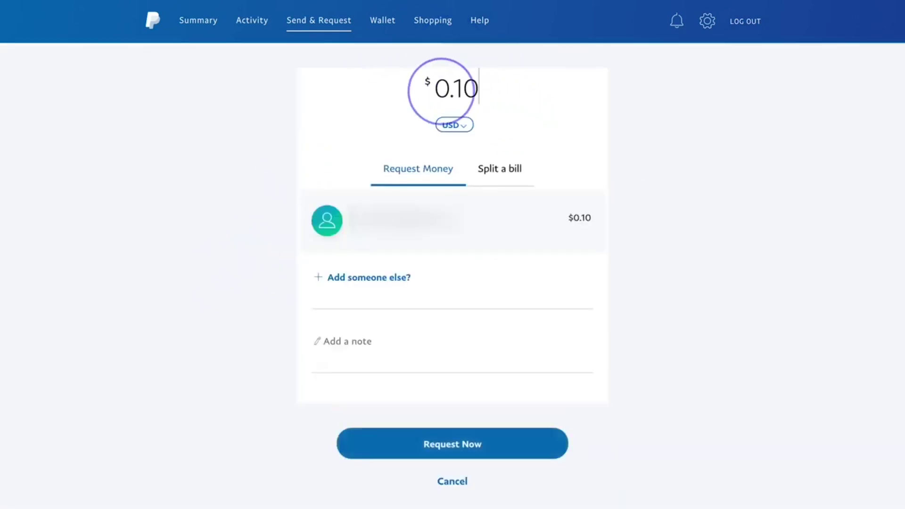
type(".00")
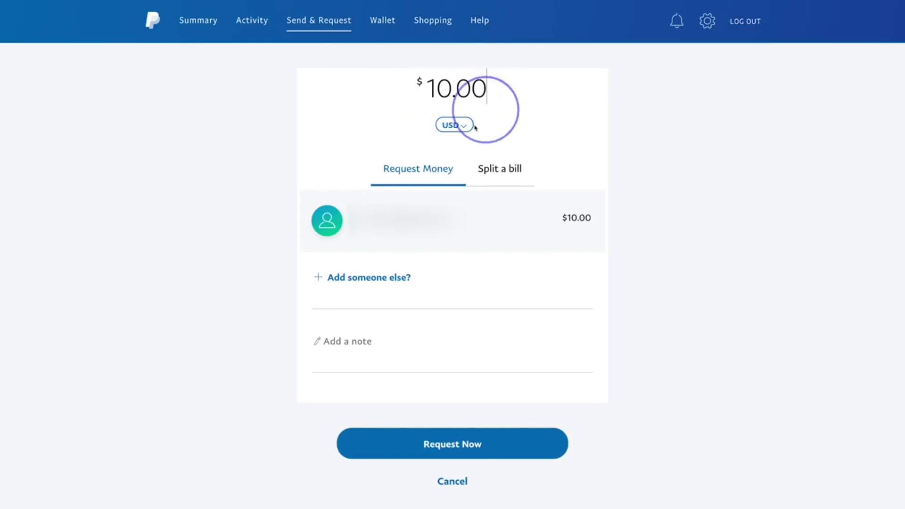
left_click(470, 125)
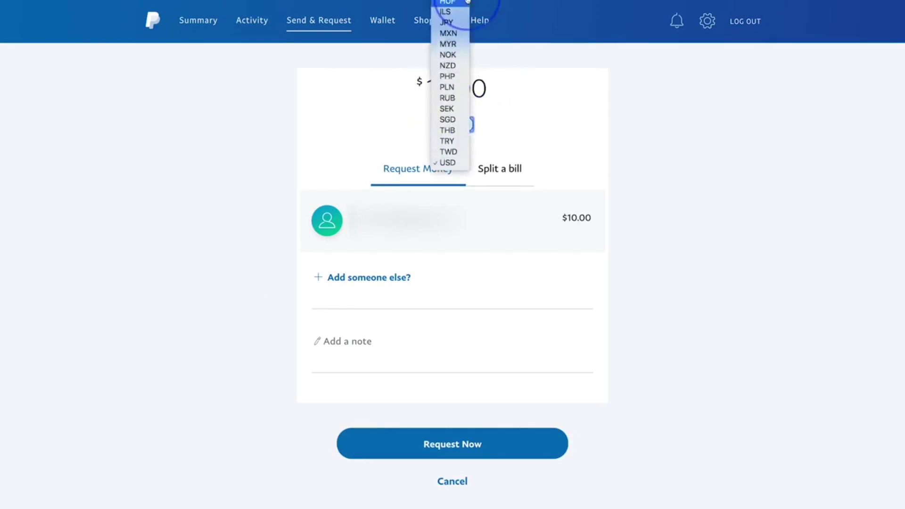
left_click(537, 128)
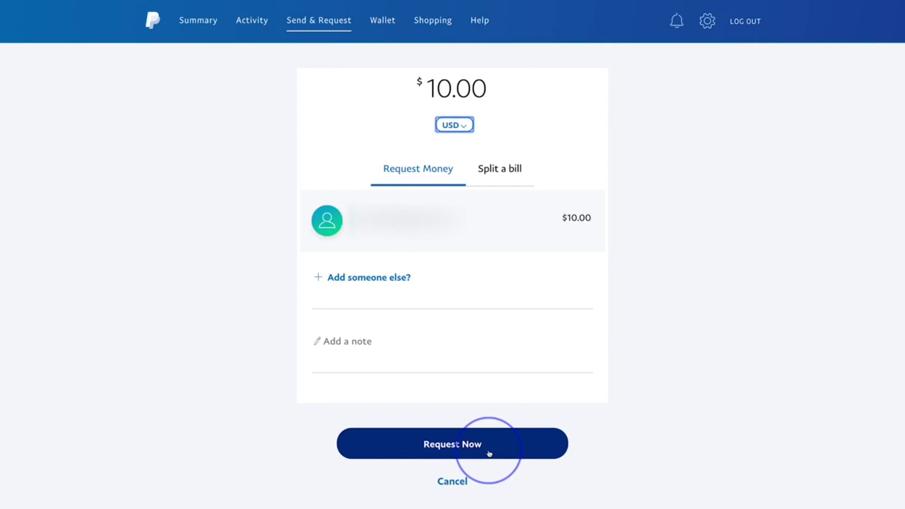
Step: Check the More options under Send & Request, then open the Activity transaction list
left_click(308, 21)
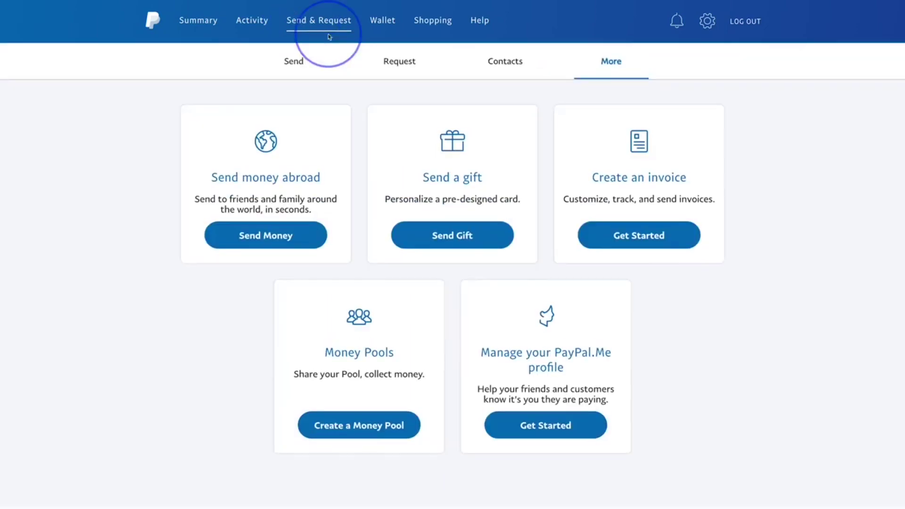
left_click(252, 28)
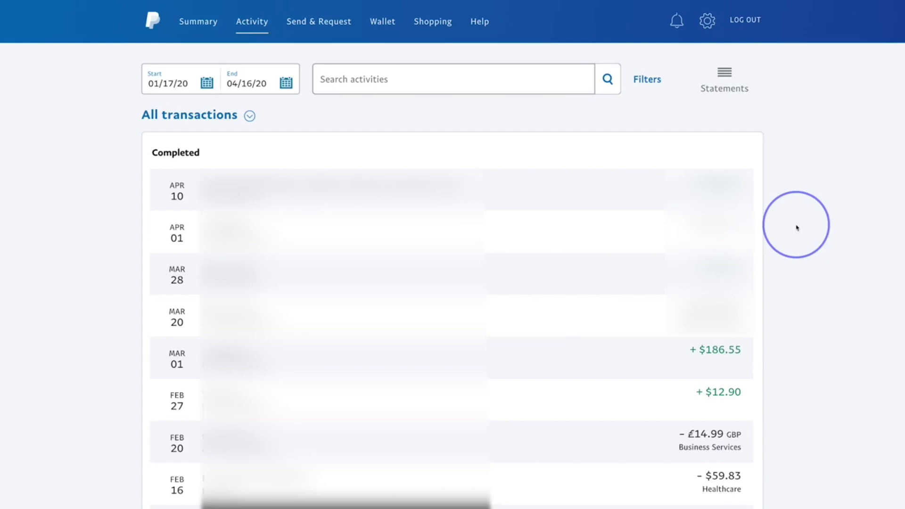
Step: Go from Activity to the Shopping page with current deals and gift cards
left_click(435, 29)
Step: Scroll past Current Deals to Gift Cards and choose the $50 H&M gift card
scroll(81, 167, "down", 5)
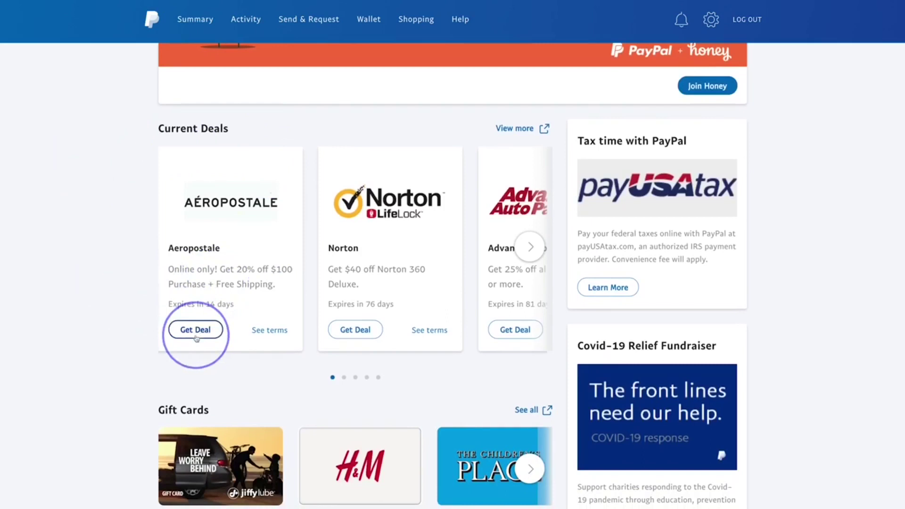
scroll(126, 269, "down", 5)
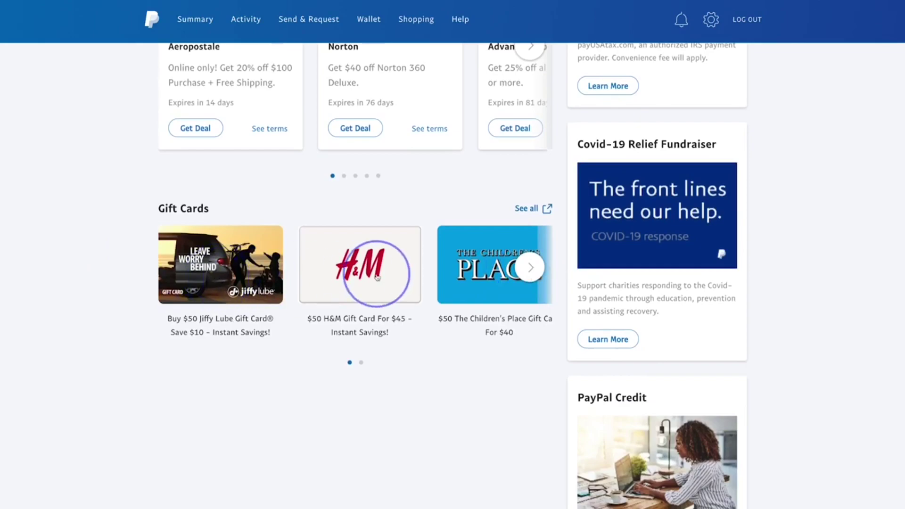
left_click(377, 277)
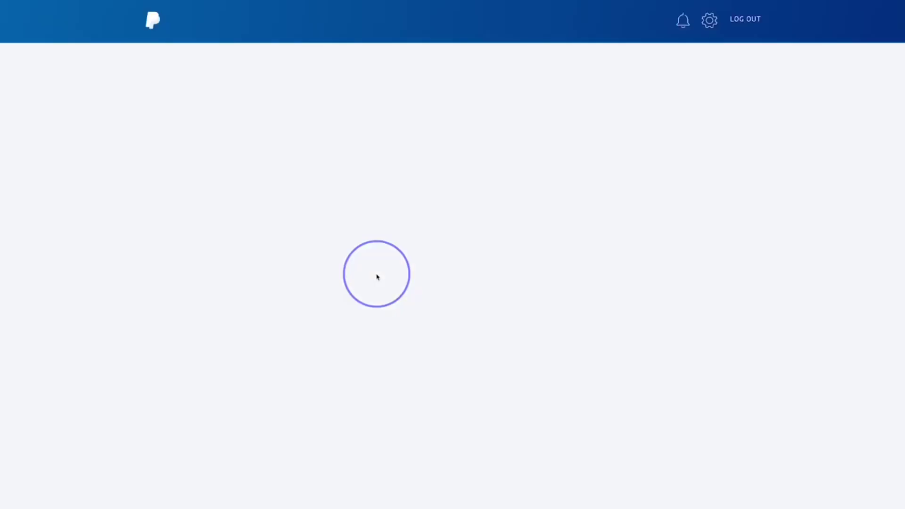
Step: Review the personal account's profile, address, email and phone settings
left_click(710, 21)
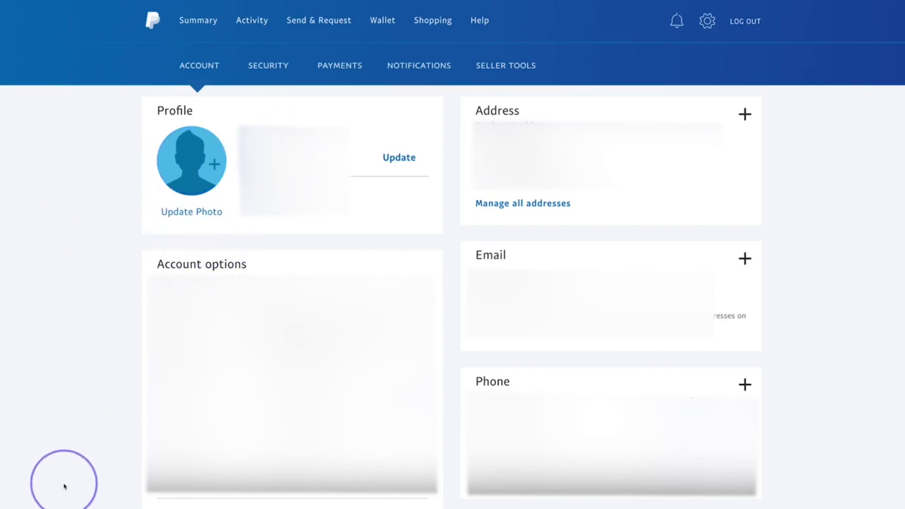
scroll(64, 484, "down", 1)
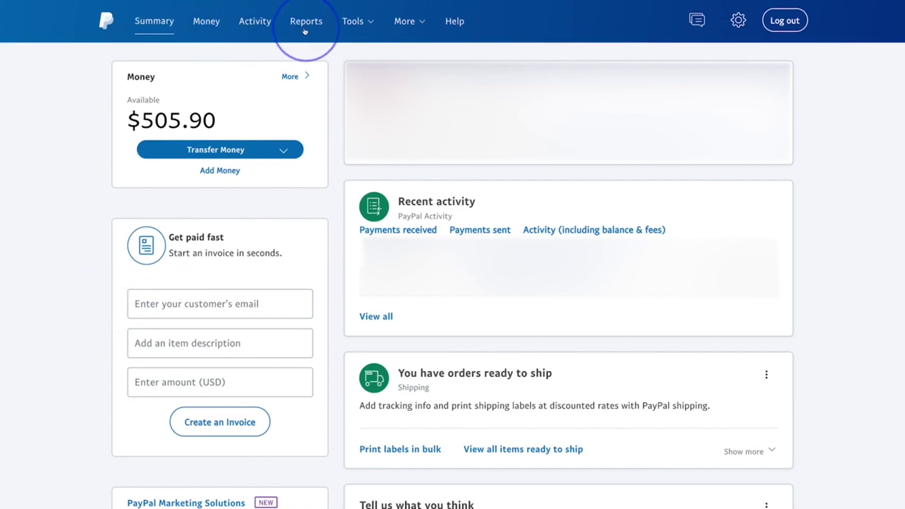
mouse_move(401, 20)
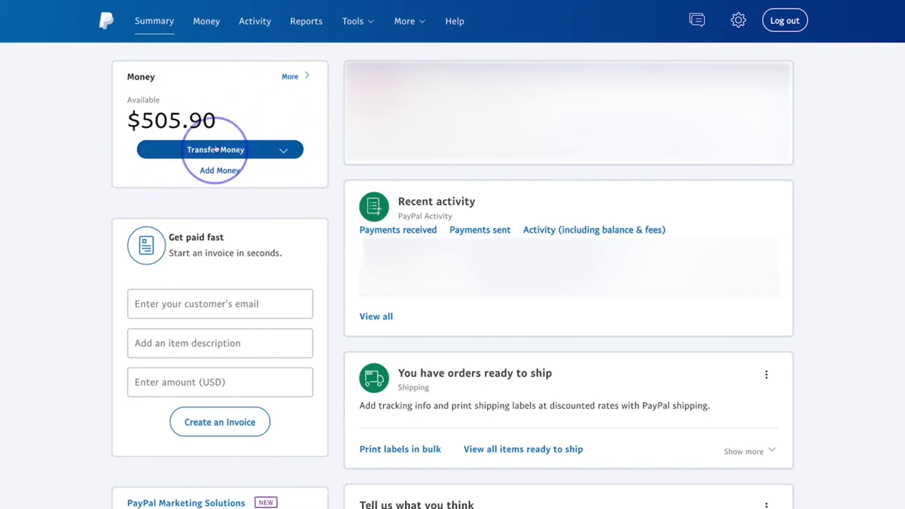
left_click(285, 156)
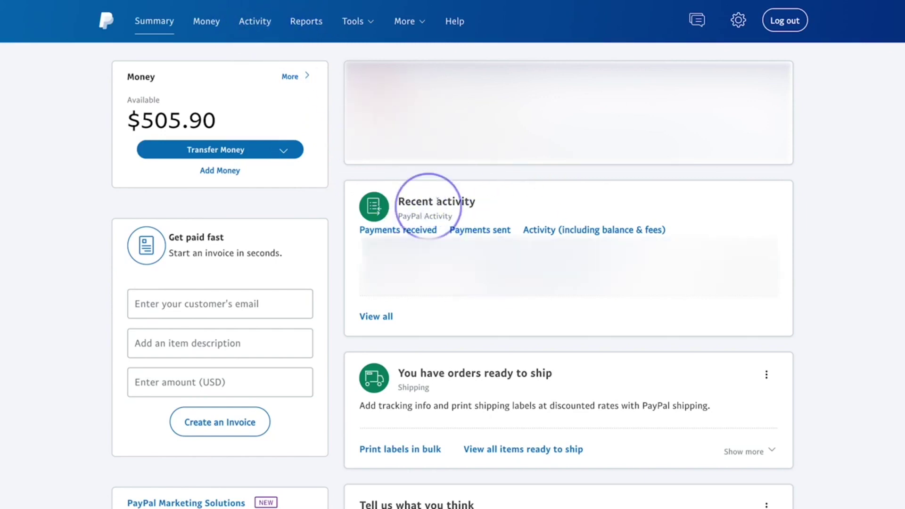
scroll(342, 219, "down", 1)
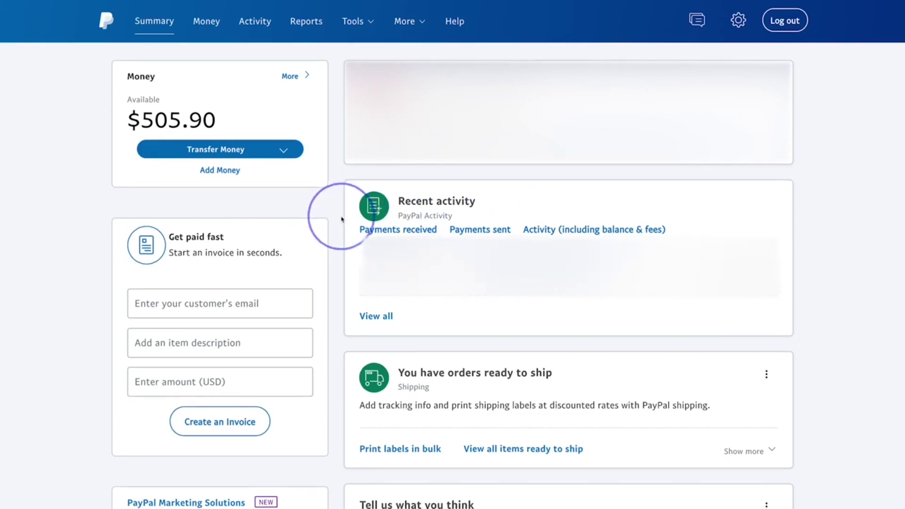
scroll(342, 219, "up", 1)
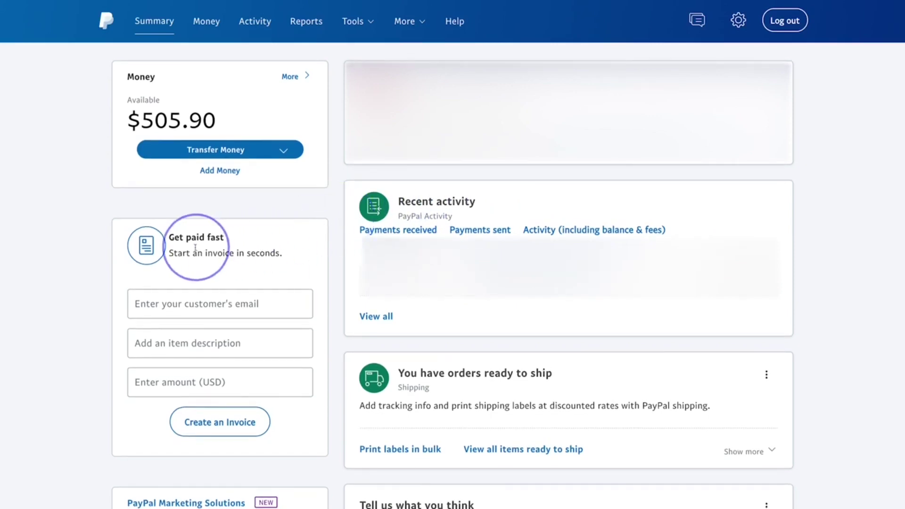
left_click_drag(172, 253, 266, 253)
left_click(267, 254)
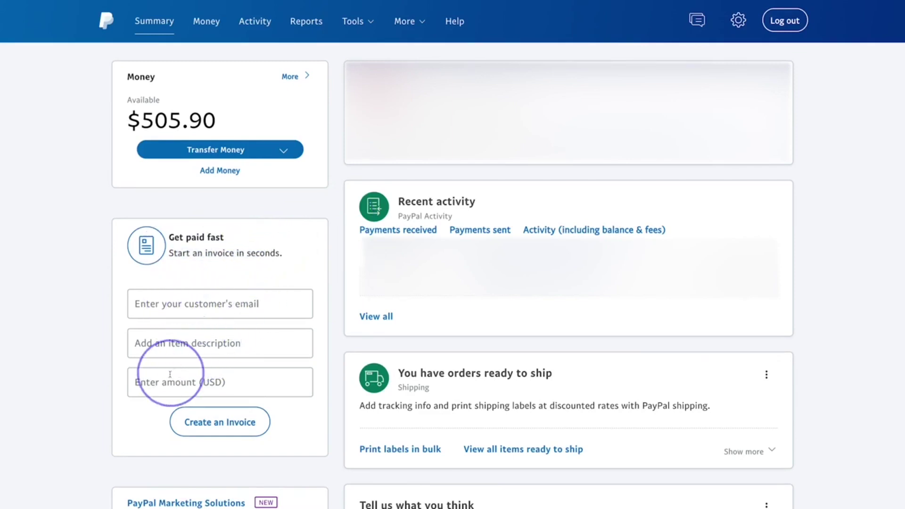
scroll(215, 424, "down", 1)
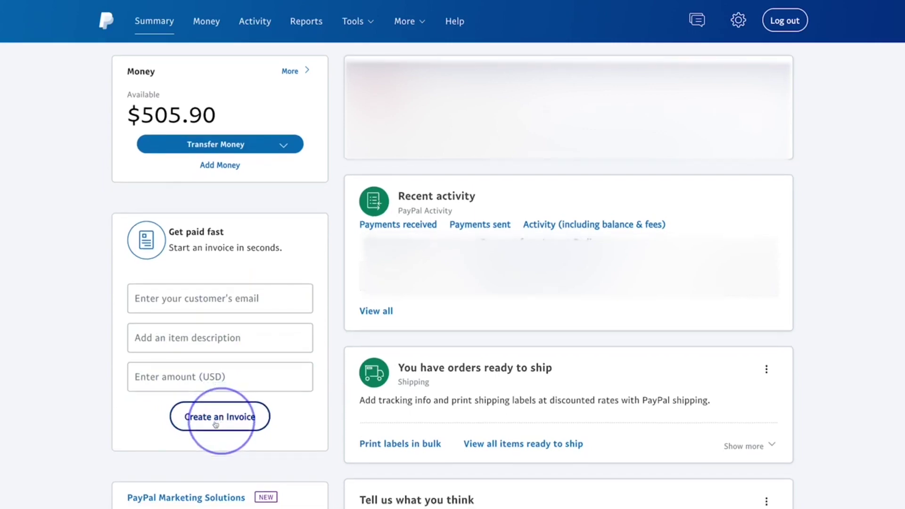
scroll(216, 420, "up", 1)
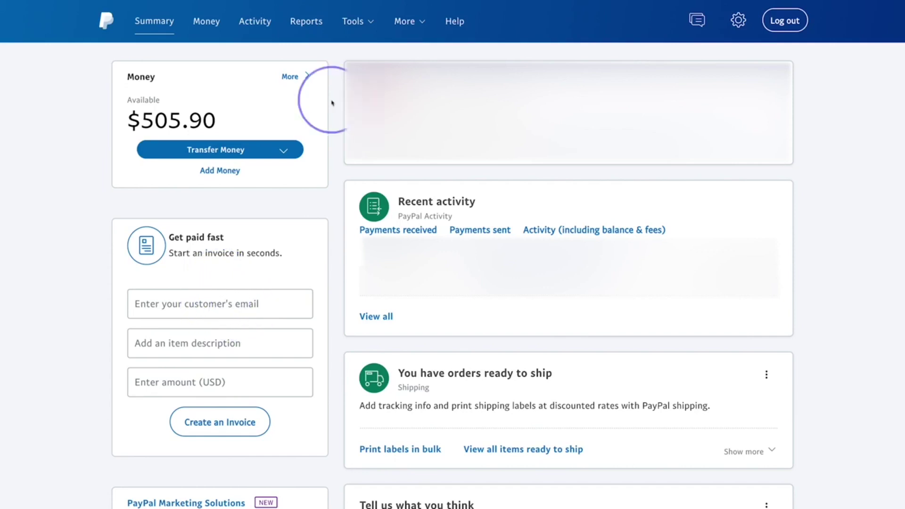
Step: Check the USD balance and banks on the Money page, then go to Send or request money
left_click(202, 23)
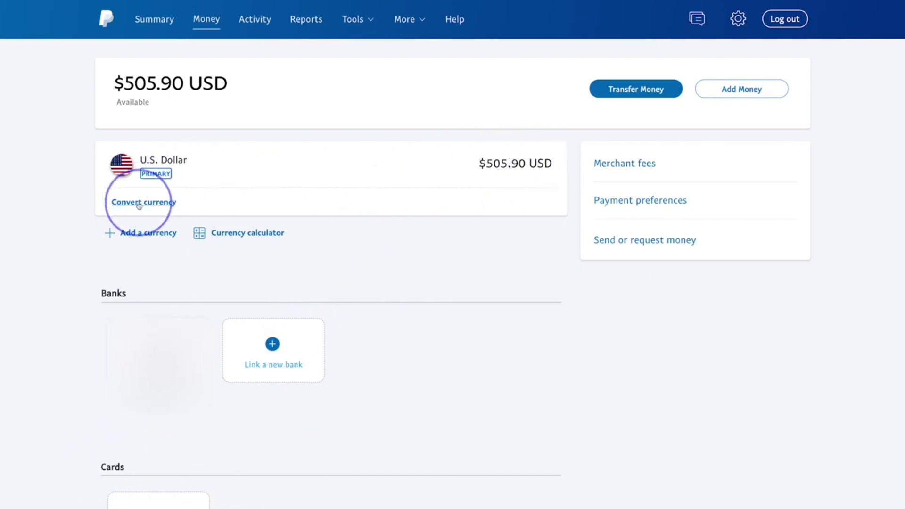
left_click(654, 243)
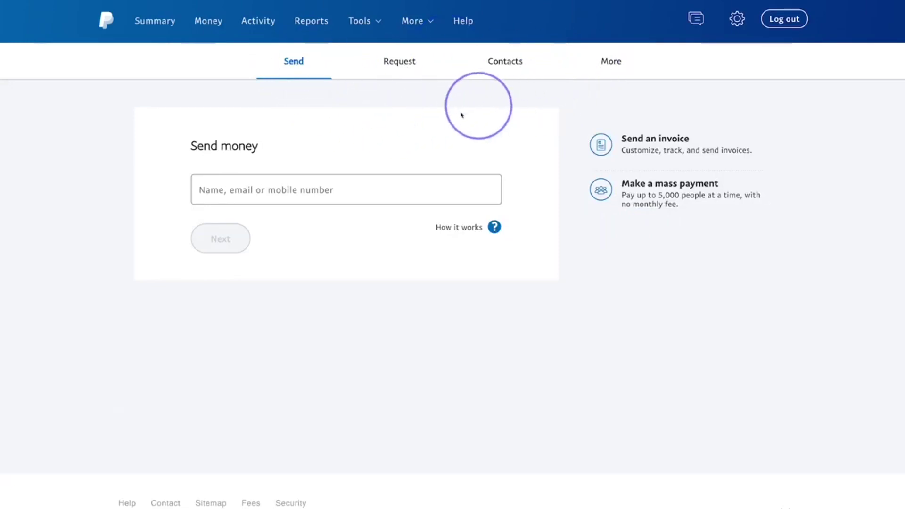
Step: Switch from sending to requesting money and start a new blank invoice
left_click(203, 194)
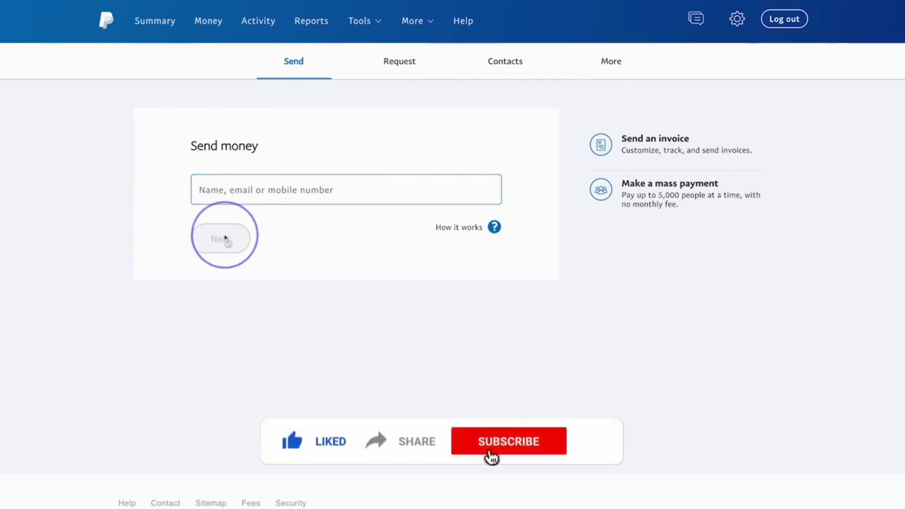
left_click(398, 65)
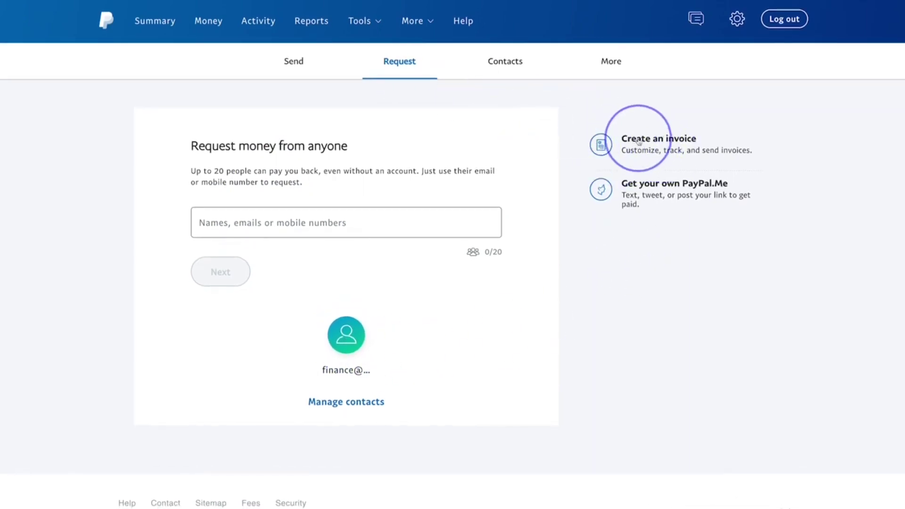
left_click(638, 140)
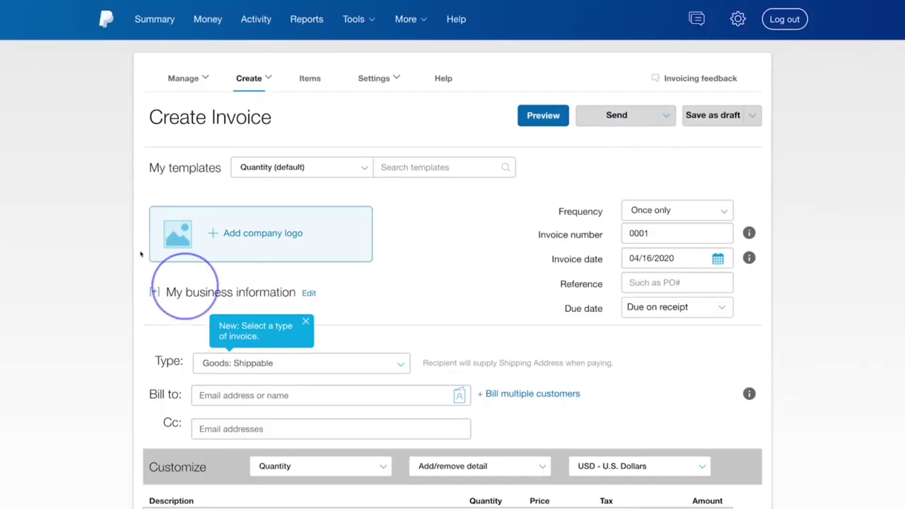
Step: Close the Send options and look through blank invoice 0001, from details down to line items and totals
left_click(114, 163)
scroll(113, 164, "down", 5)
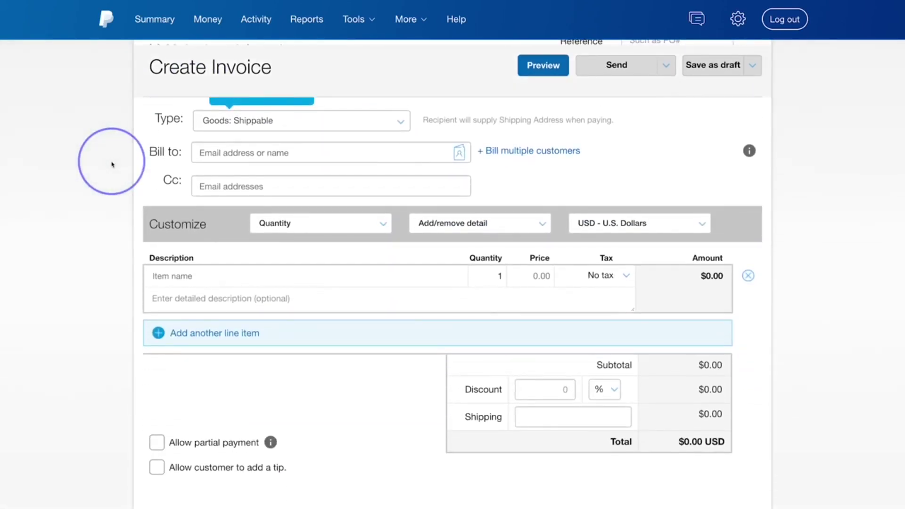
scroll(113, 164, "down", 1)
scroll(113, 164, "up", 3)
scroll(113, 164, "up", 3)
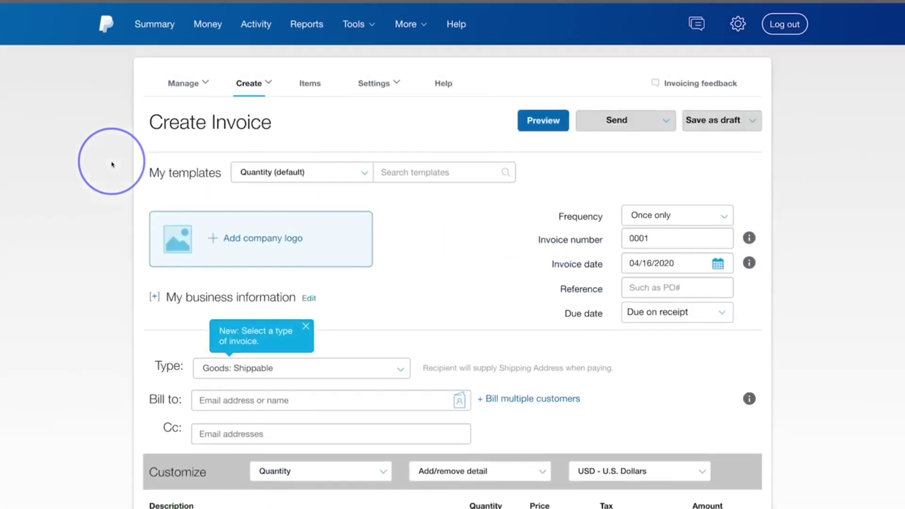